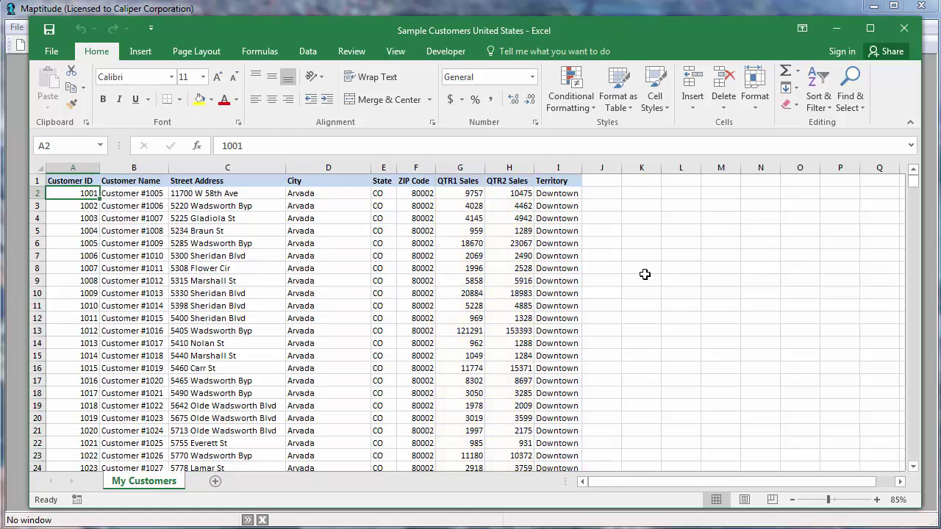
# Close the customer spreadsheet and start a new map of your own data
pyautogui.click(903, 28)
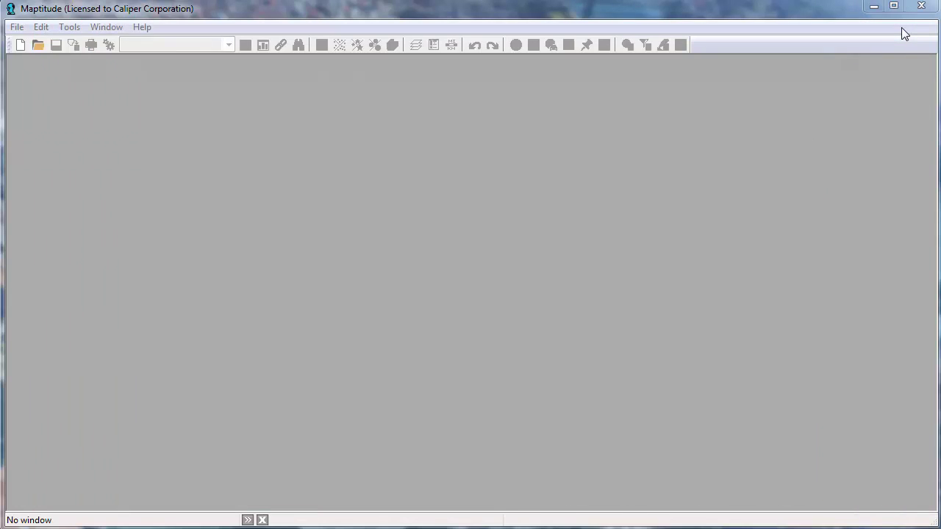
pyautogui.click(20, 45)
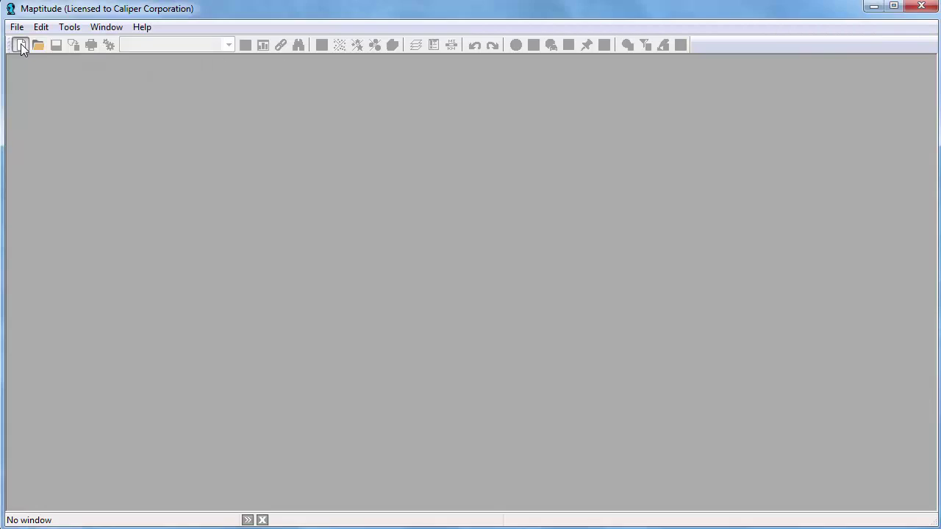
pyautogui.click(426, 214)
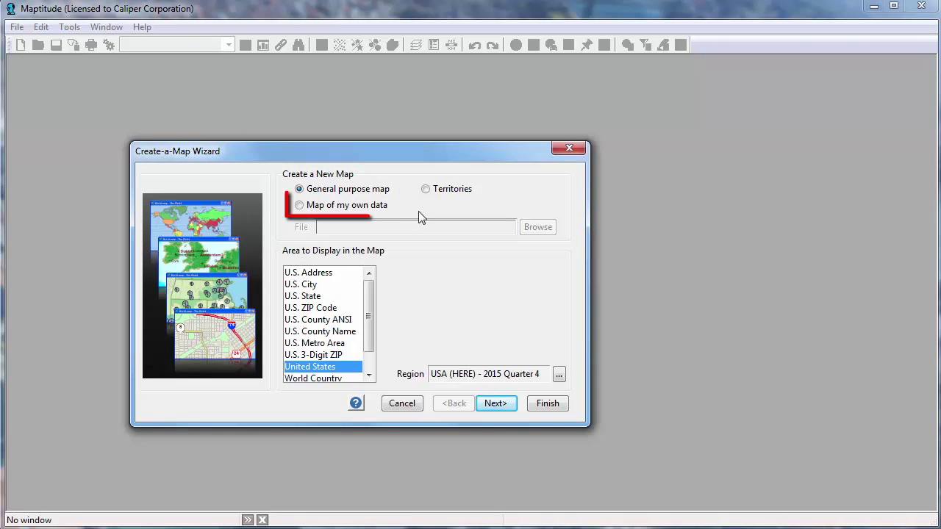
pyautogui.click(360, 208)
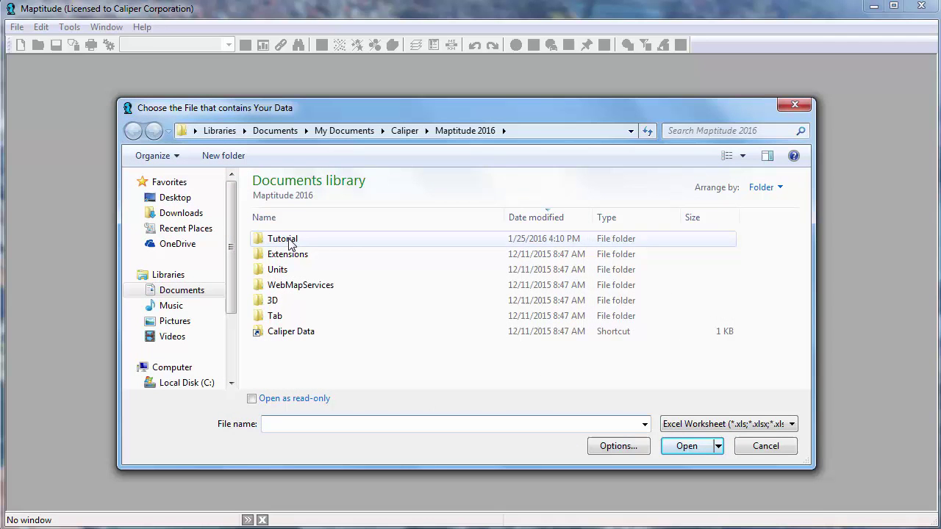
# Load the My Customers sheet from Tutorial\Sample Customers United States.xlsx
pyautogui.doubleClick(284, 241)
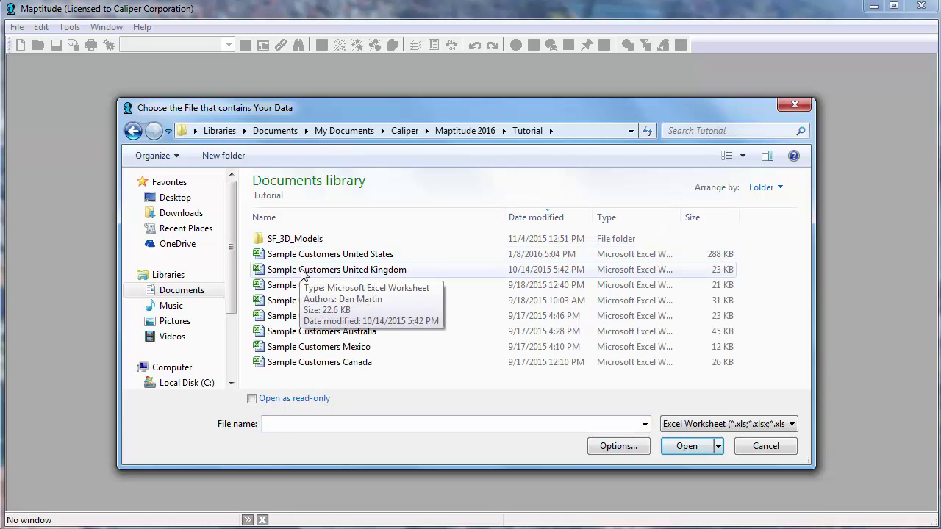
pyautogui.click(304, 256)
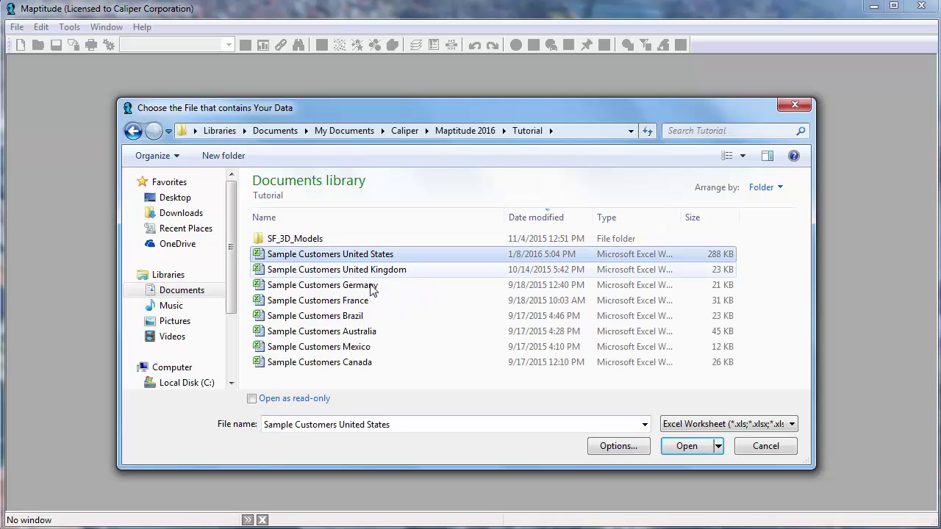
pyautogui.click(688, 446)
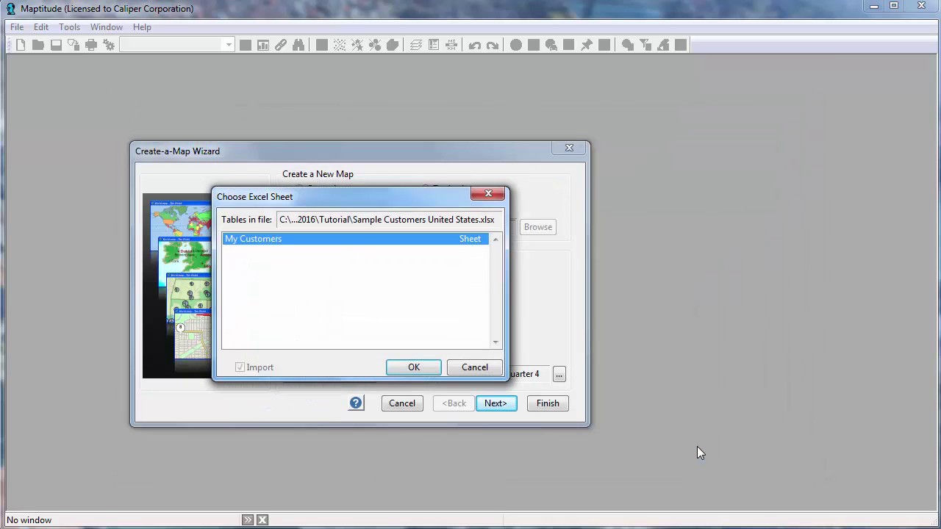
pyautogui.click(415, 368)
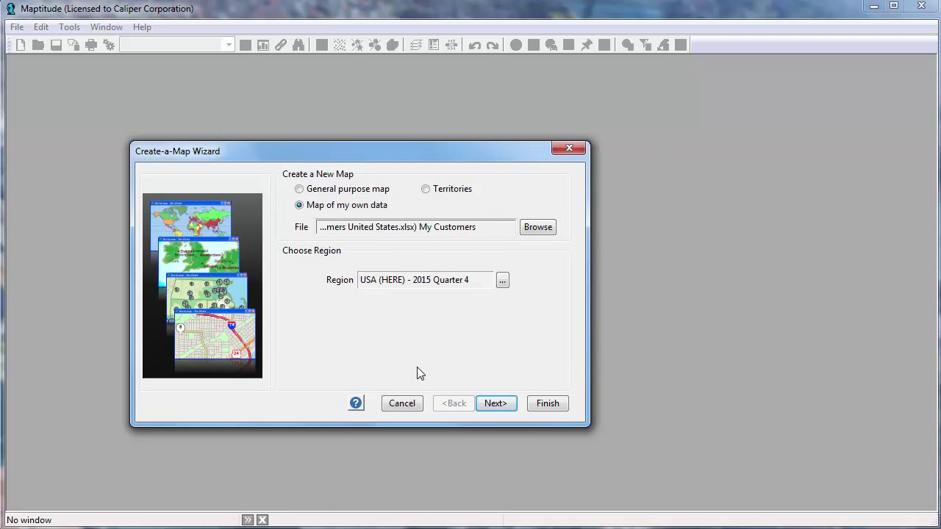
# Accept the field matching and show ZIP Code boundaries with your data attached
pyautogui.click(498, 403)
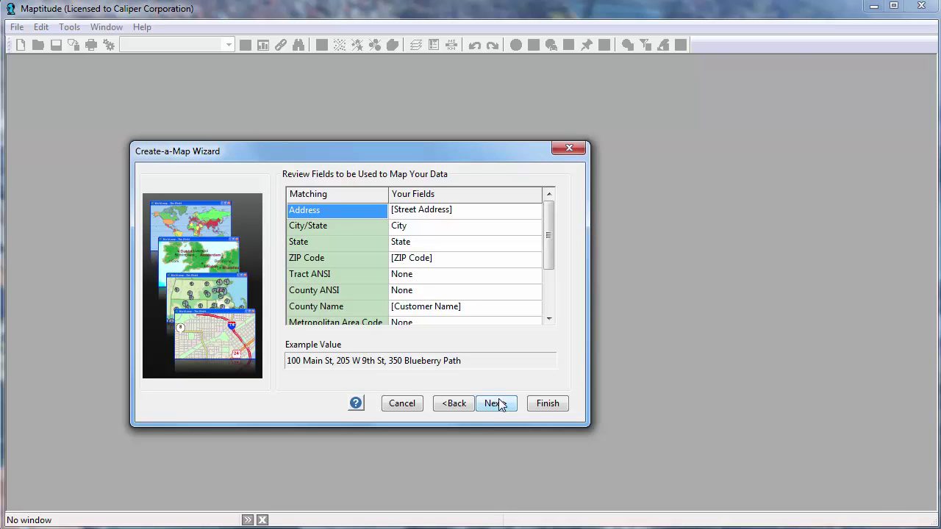
pyautogui.click(499, 404)
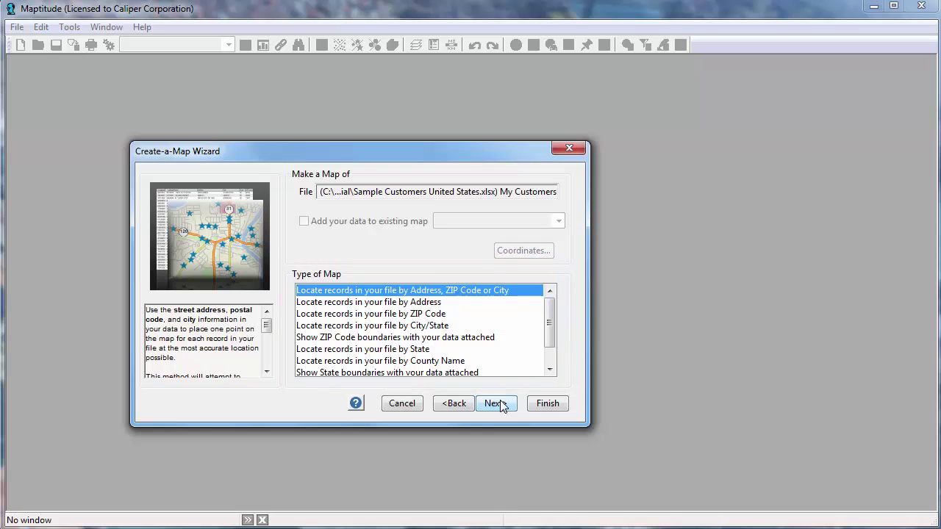
pyautogui.click(459, 339)
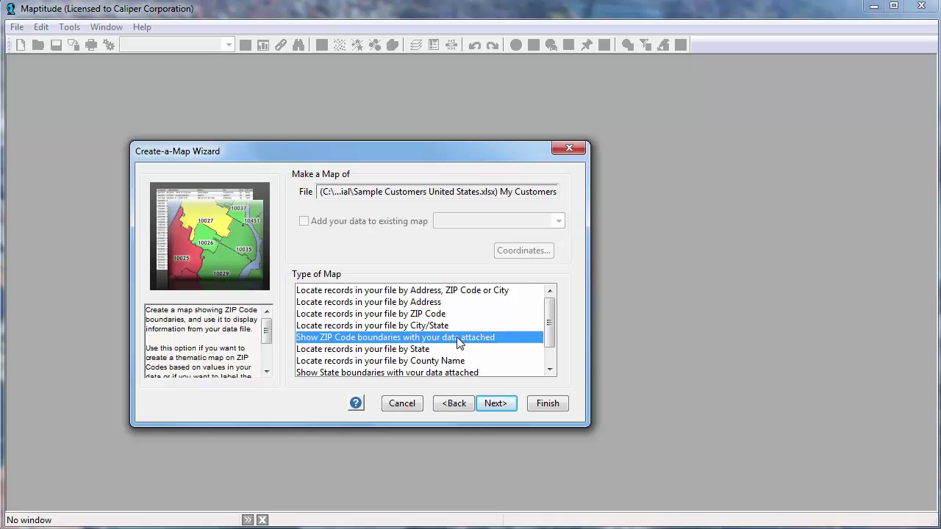
pyautogui.click(498, 402)
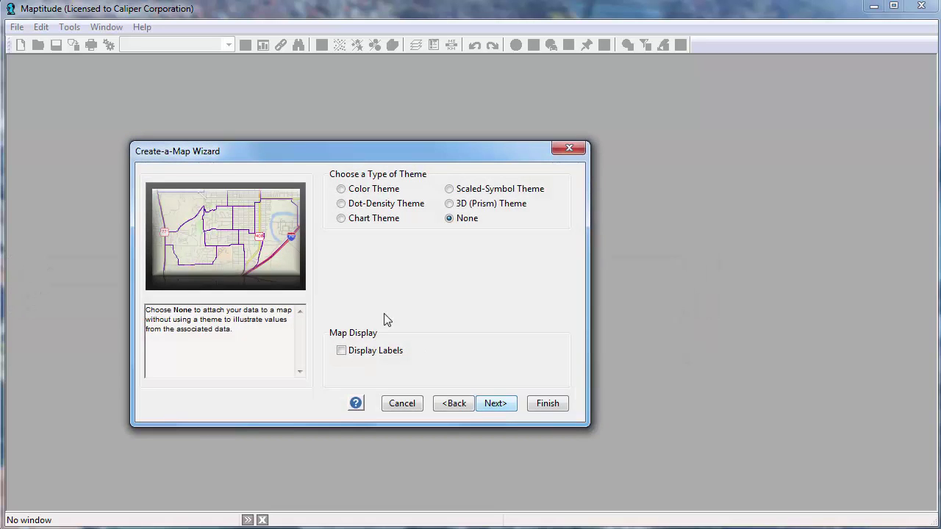
# Choose a Color Theme based on the QTR2 Sales field
pyautogui.click(341, 189)
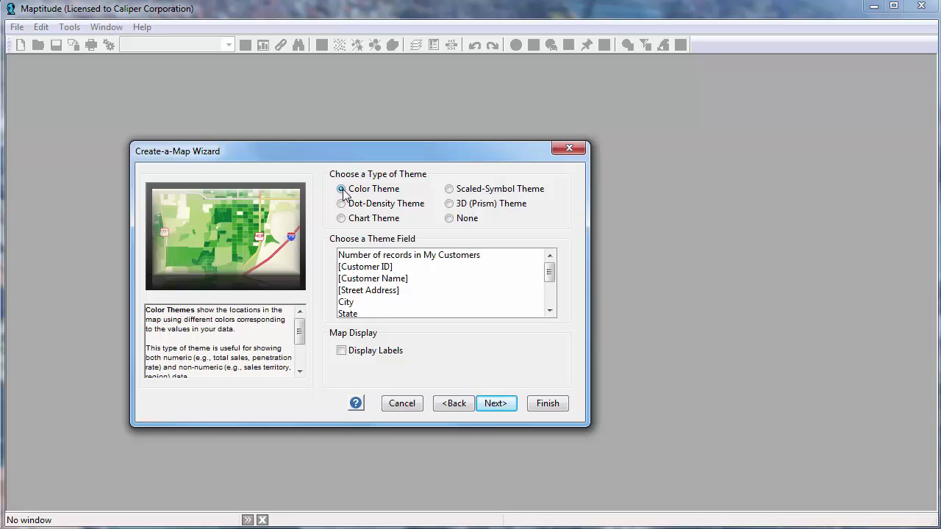
pyautogui.scroll(-1, 548, 302)
pyautogui.scroll(-1, 550, 301)
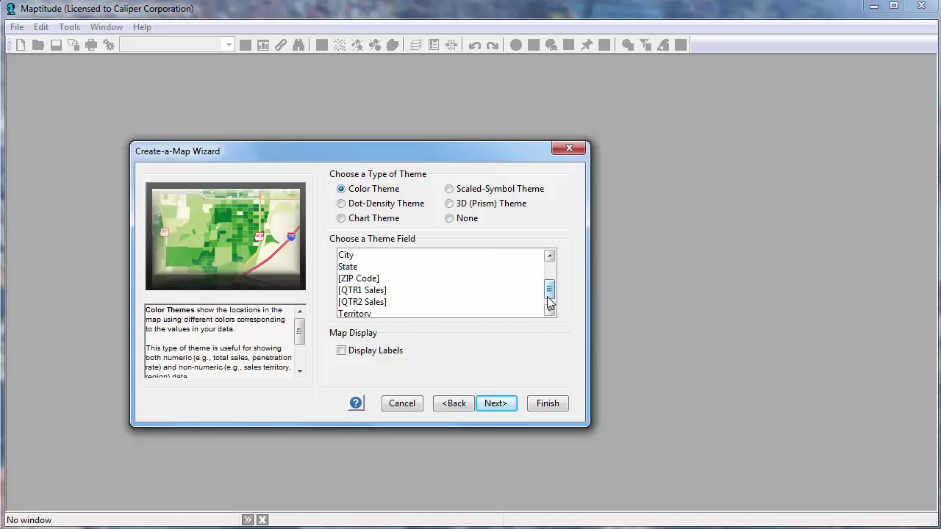
pyautogui.click(510, 301)
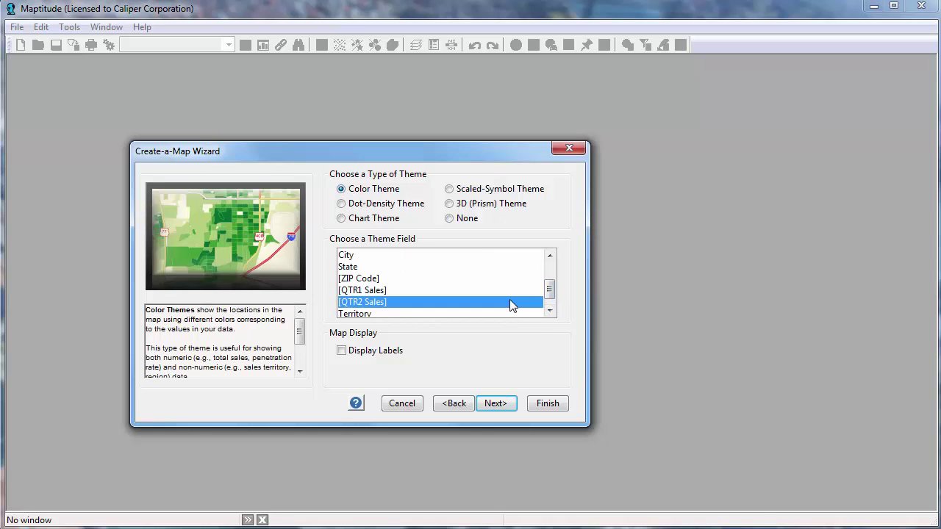
pyautogui.click(496, 404)
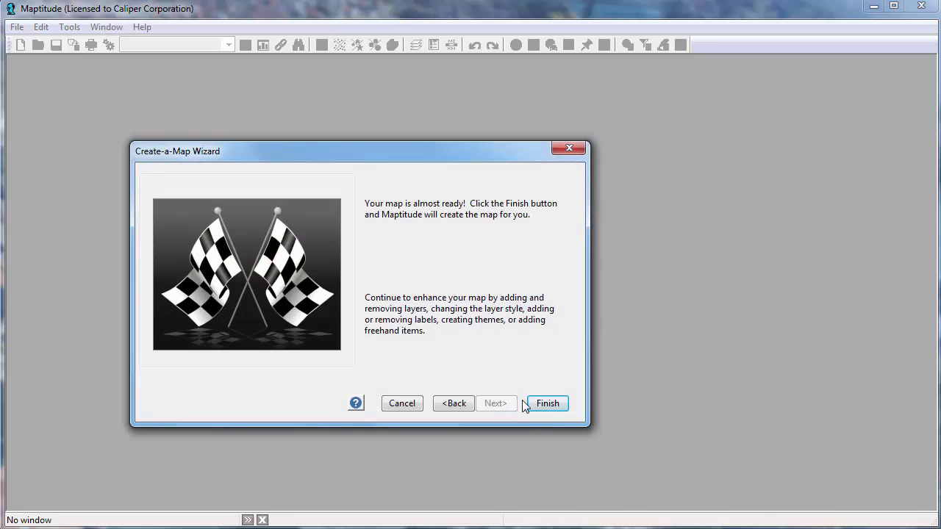
# Finish the wizard to draw Colorado ZIP Codes shaded by QTR2 Sales with a legend
pyautogui.click(547, 403)
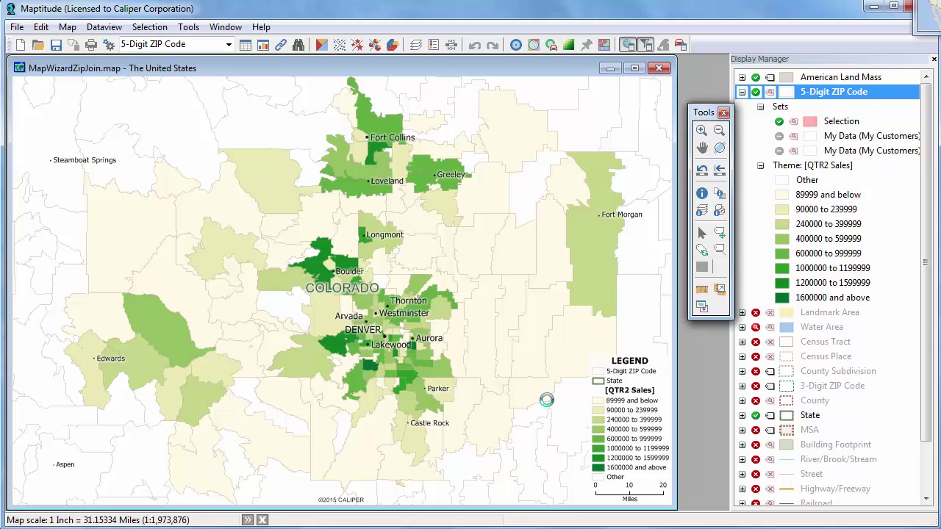
# Switch the ZIP Code color theme field from QTR2 Sales to N My Customers
pyautogui.click(324, 46)
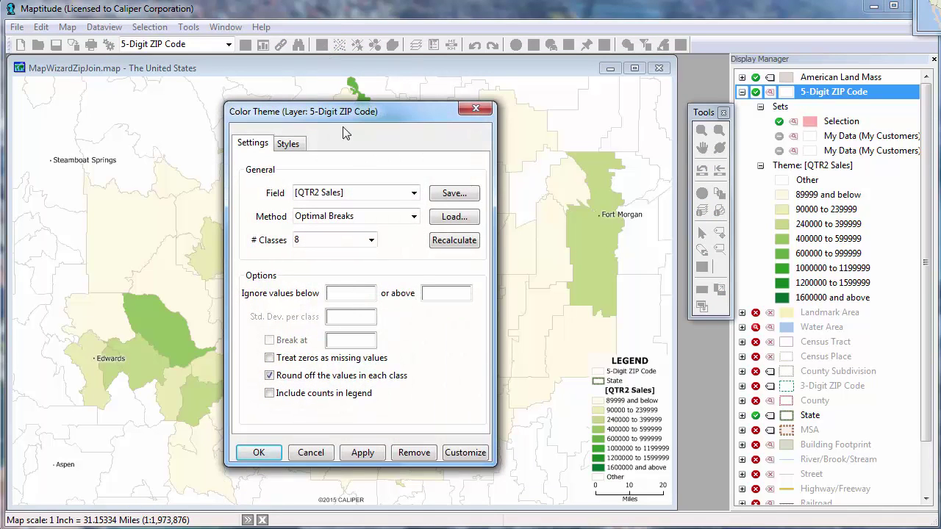
pyautogui.click(413, 192)
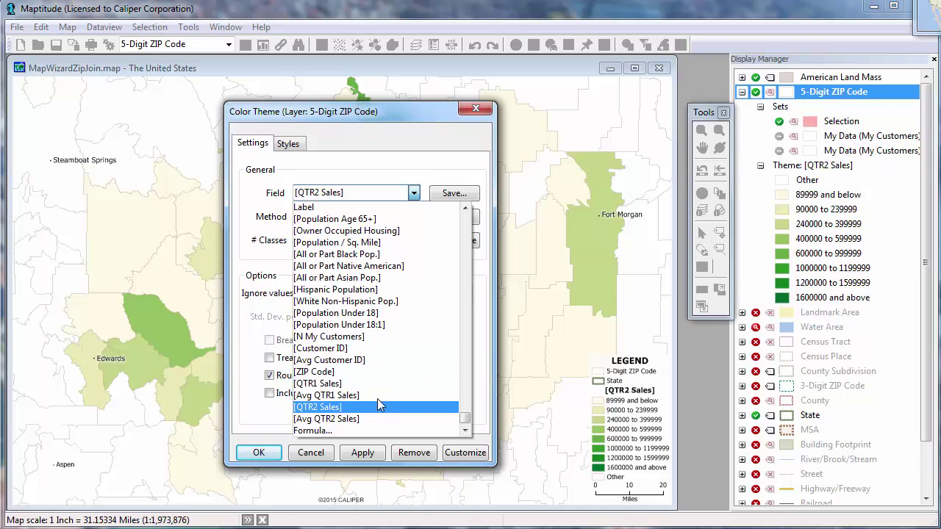
pyautogui.click(352, 338)
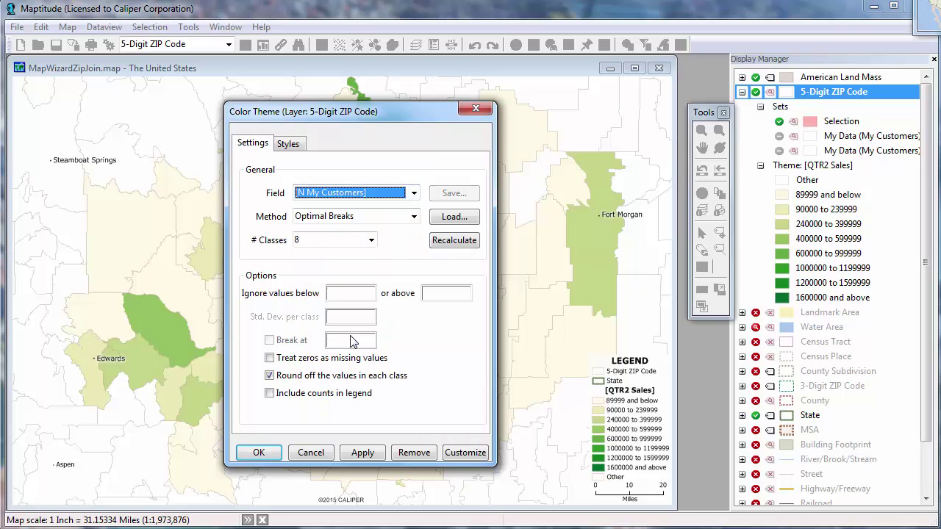
pyautogui.click(257, 452)
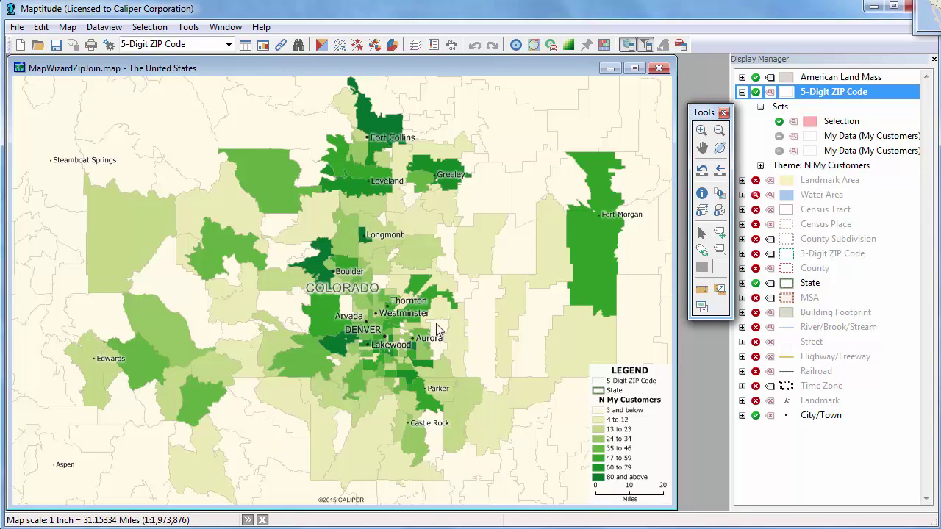
# Add a bar chart theme of QTR1 Sales and QTR2 Sales to every ZIP Code
pyautogui.click(375, 46)
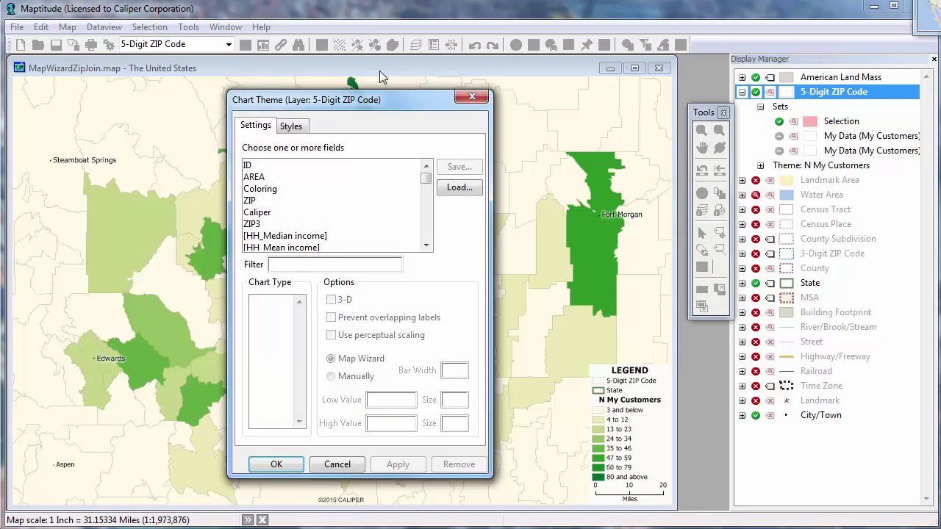
pyautogui.click(426, 188)
pyautogui.click(427, 216)
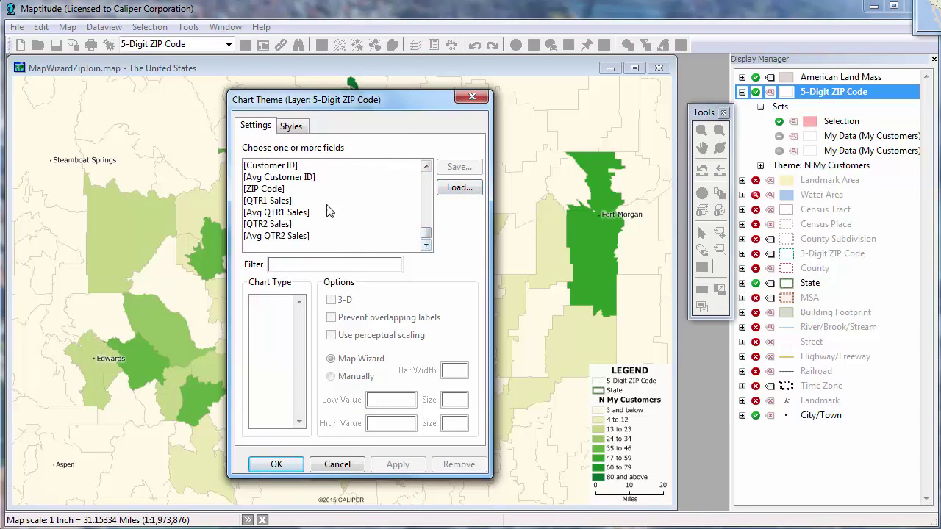
pyautogui.click(302, 201)
pyautogui.click(309, 223)
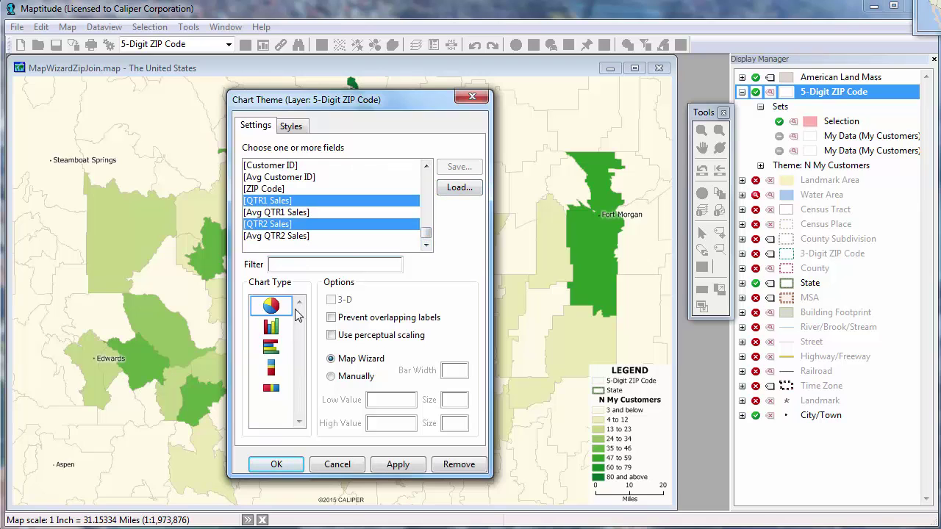
pyautogui.click(274, 327)
pyautogui.click(276, 465)
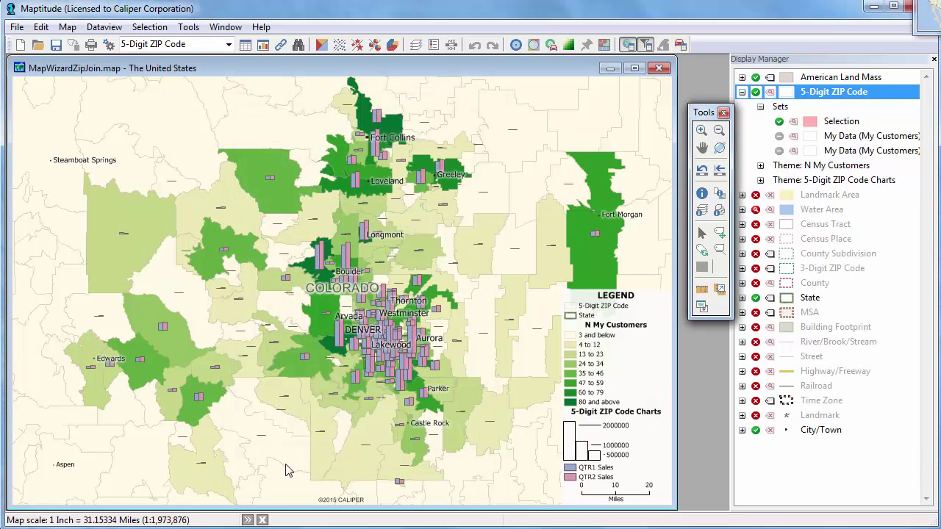
# Zoom in on a box around Denver to compare its ZIP Code sales bars
pyautogui.click(701, 131)
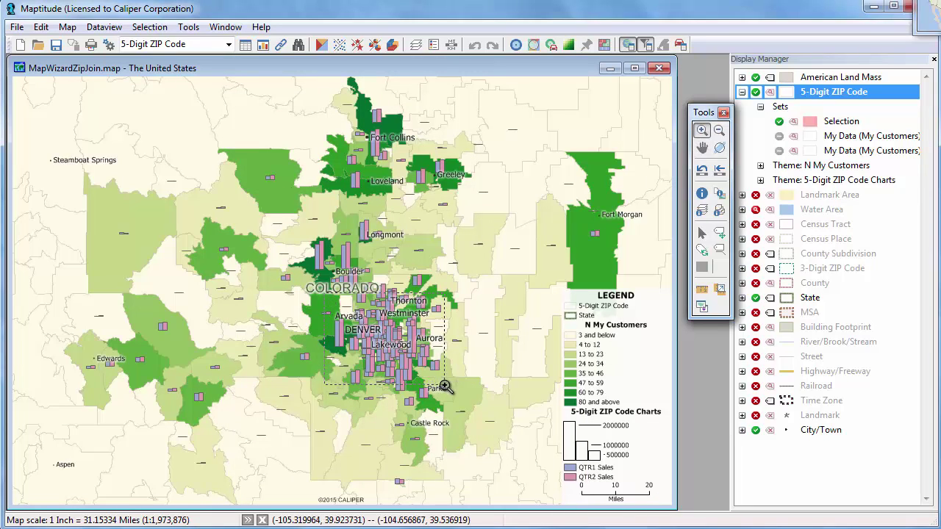
pyautogui.moveTo(324, 297); pyautogui.dragTo(448, 391)
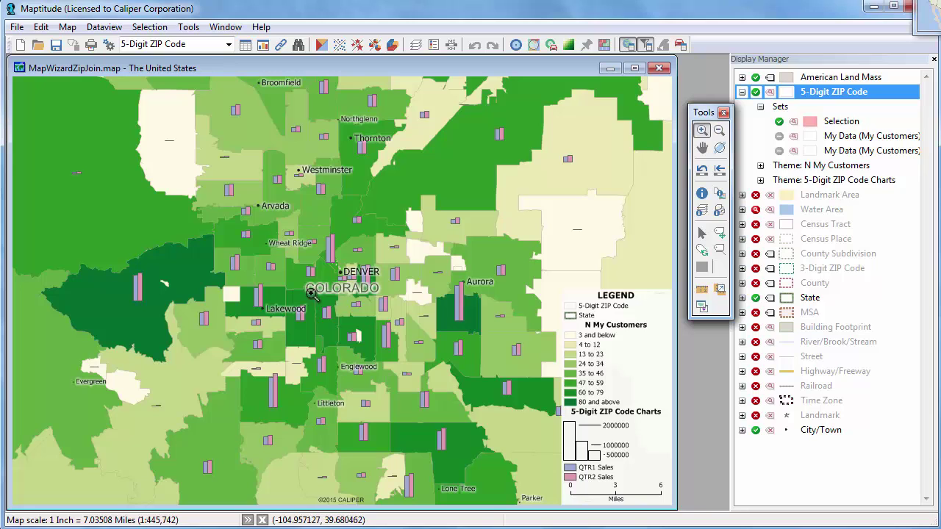
# Start another new map from the same customer data, locating each record by address
pyautogui.click(20, 42)
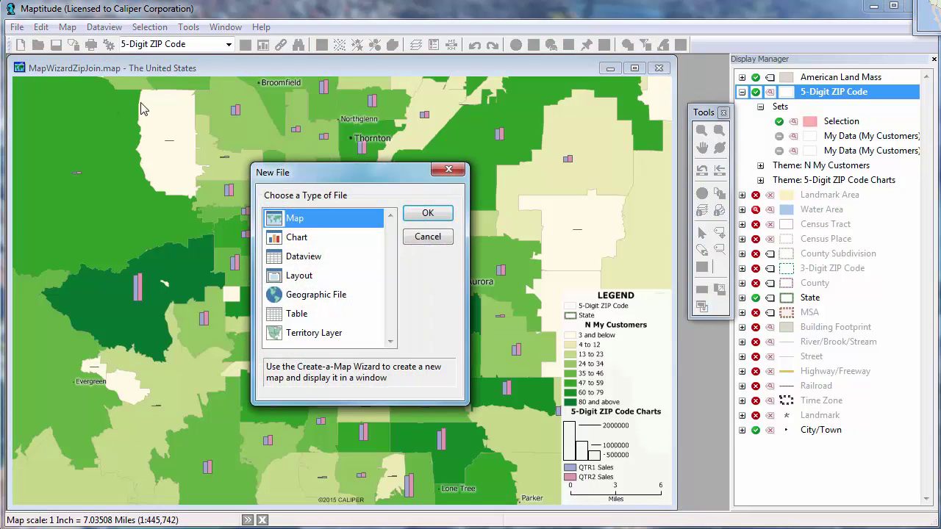
pyautogui.click(425, 214)
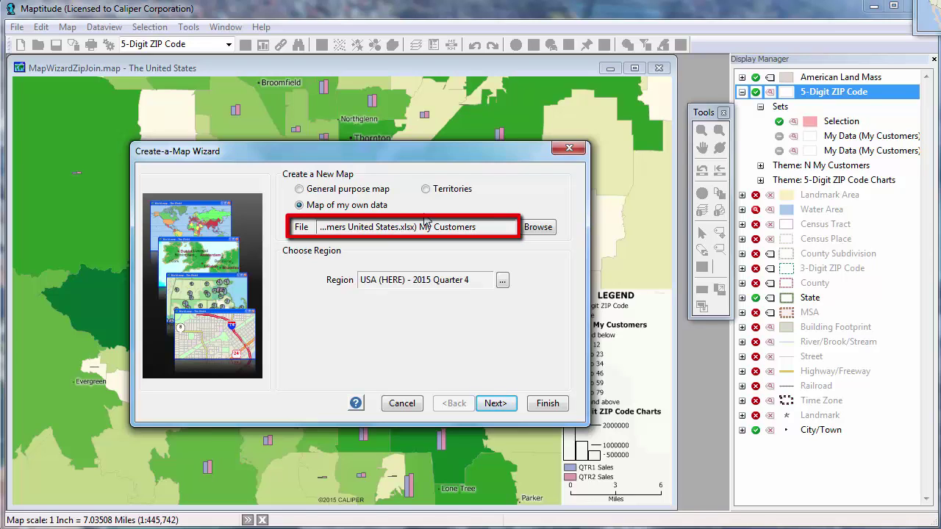
pyautogui.click(497, 404)
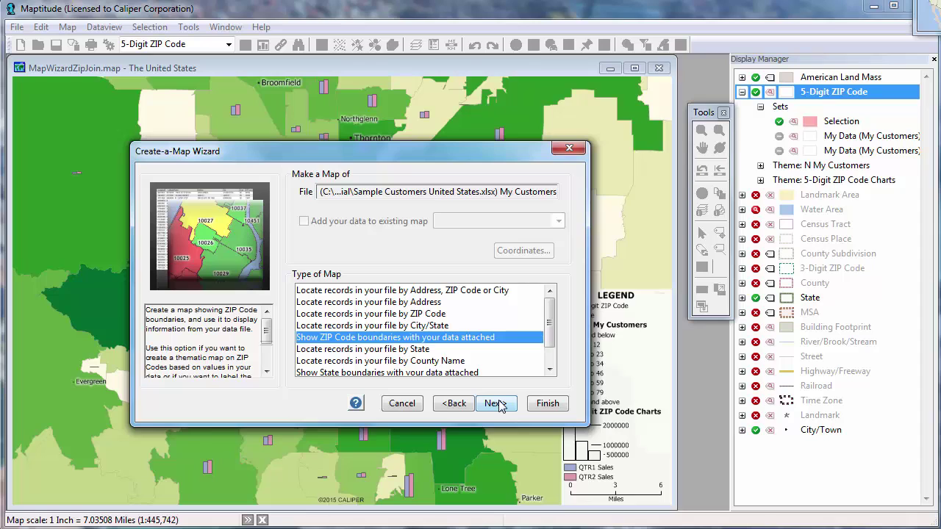
pyautogui.click(467, 290)
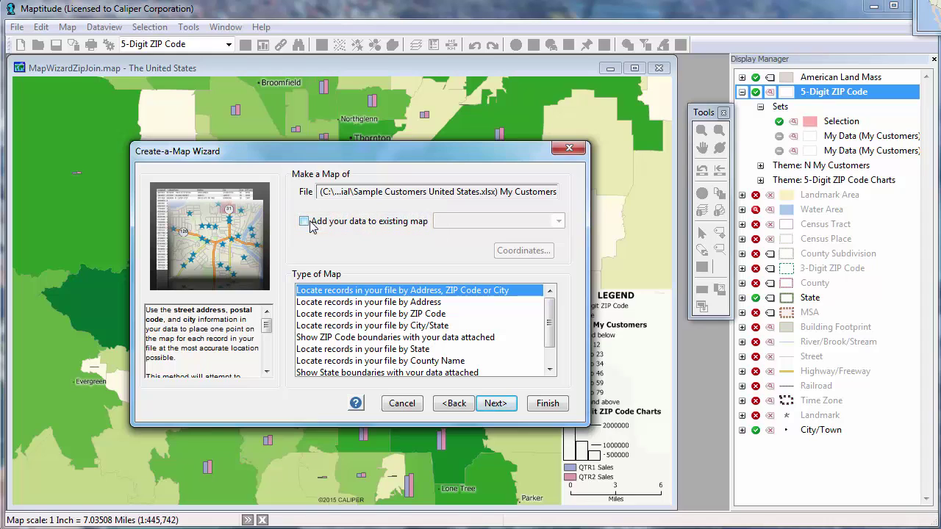
pyautogui.click(490, 407)
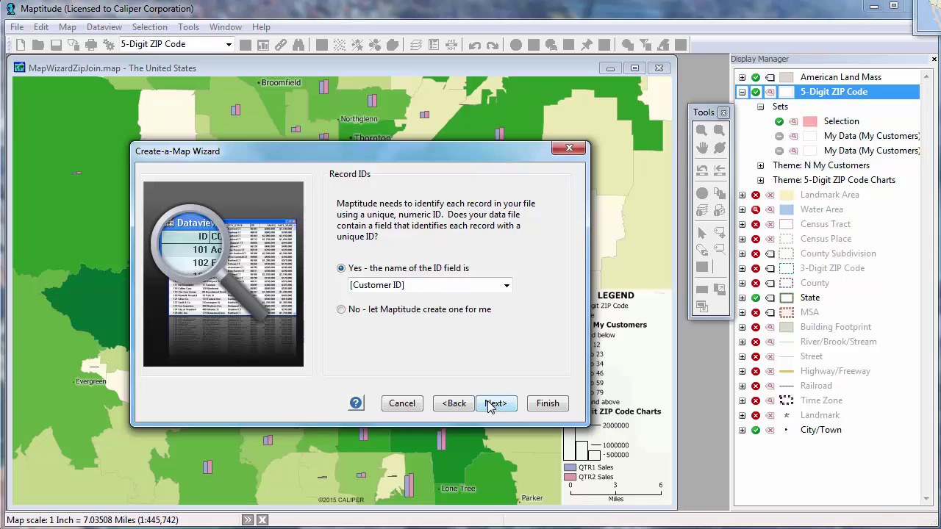
# Keep Customer ID as identifier, save the geographic file, and color by Territory
pyautogui.click(489, 403)
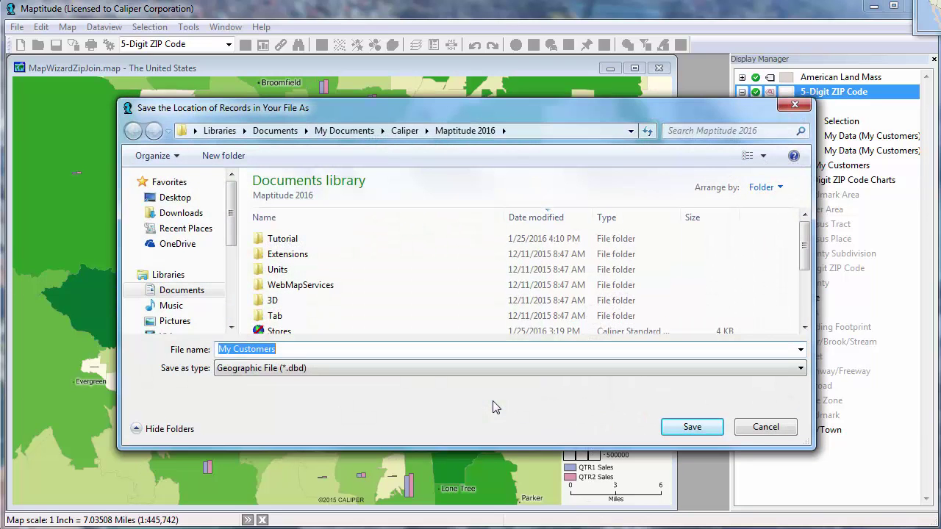
pyautogui.click(687, 426)
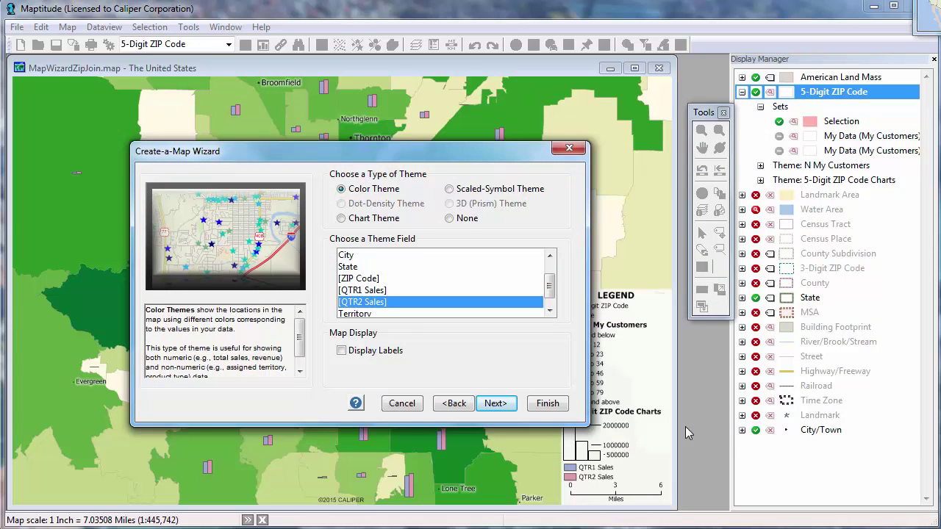
pyautogui.click(549, 310)
pyautogui.click(455, 306)
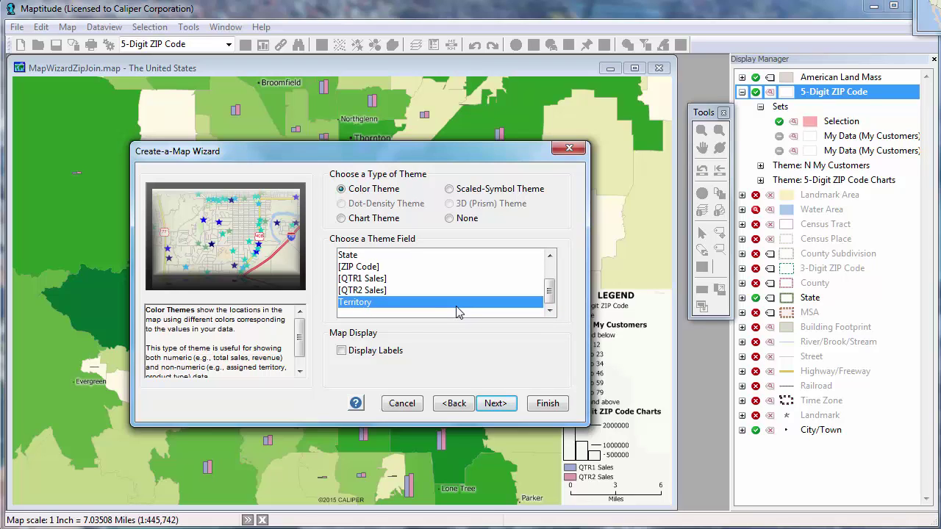
pyautogui.click(502, 408)
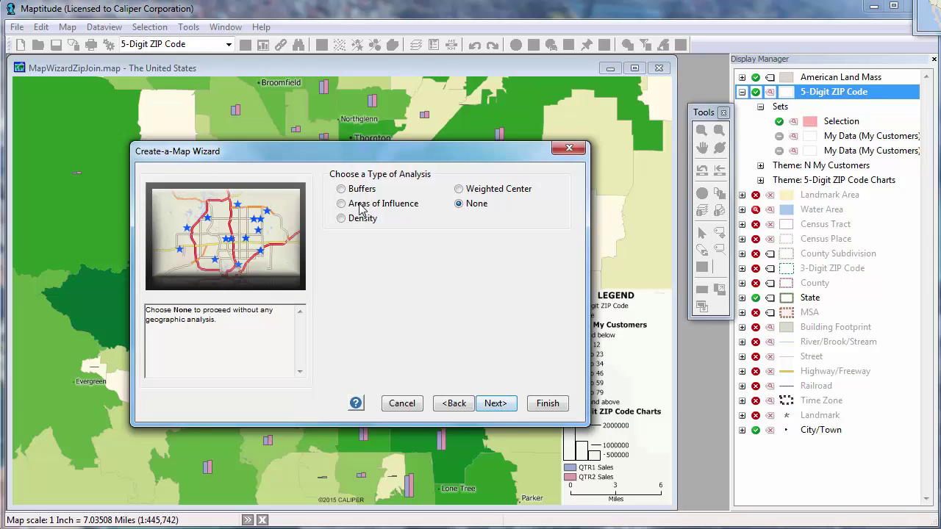
# Add a QTR2 Sales weighted center, save center and service area files, and create the map
pyautogui.click(343, 190)
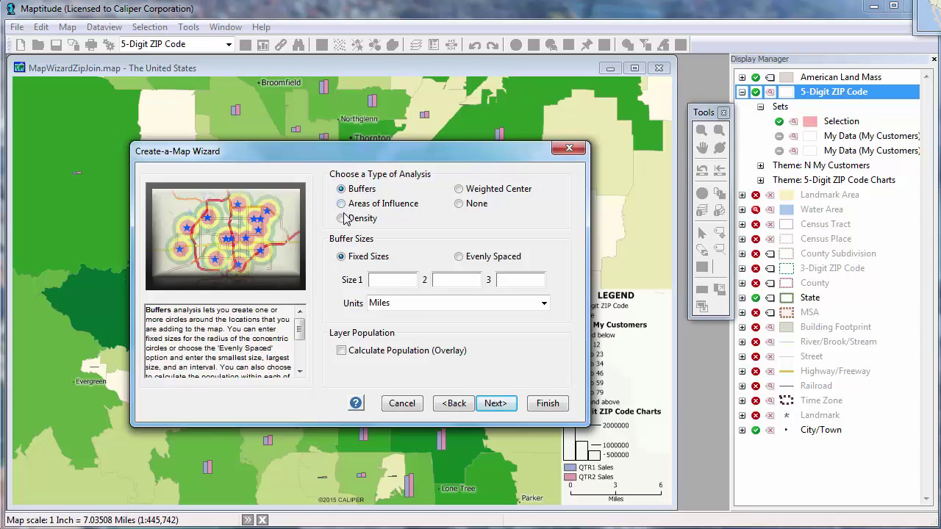
pyautogui.click(343, 219)
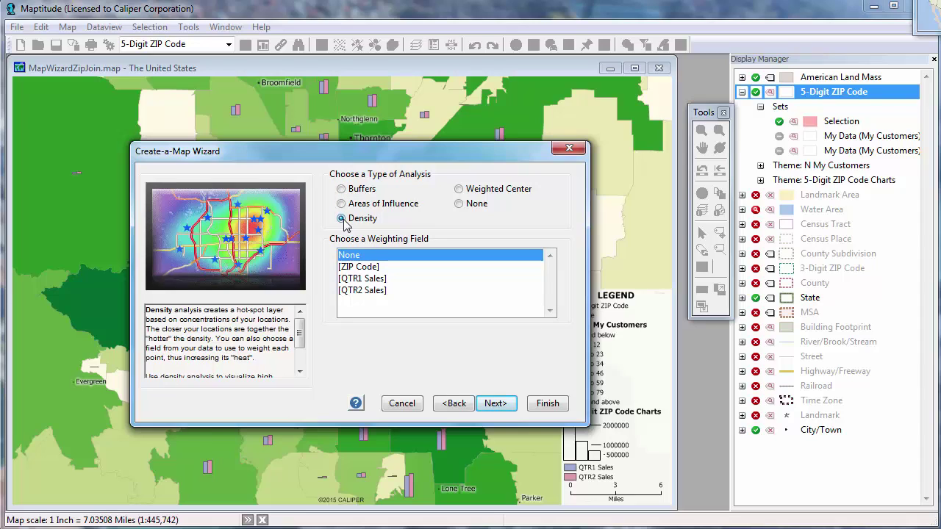
pyautogui.click(459, 190)
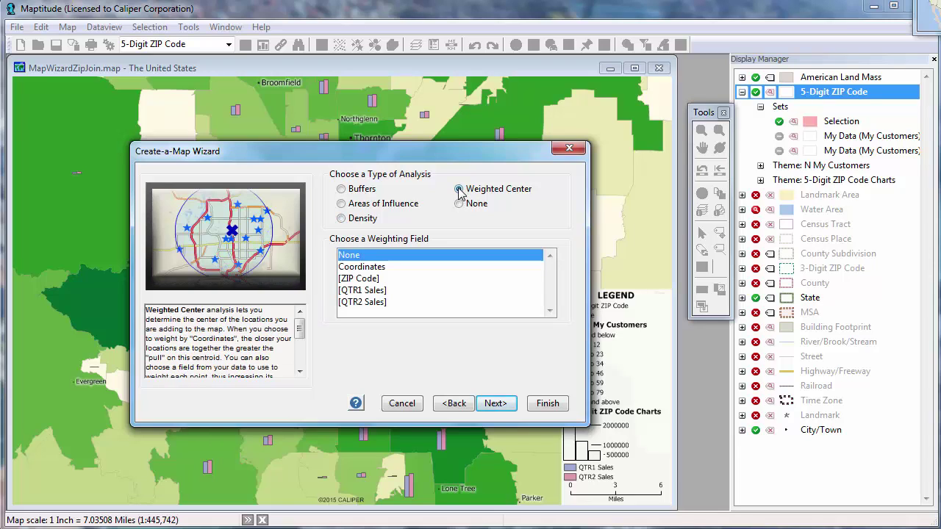
pyautogui.click(369, 303)
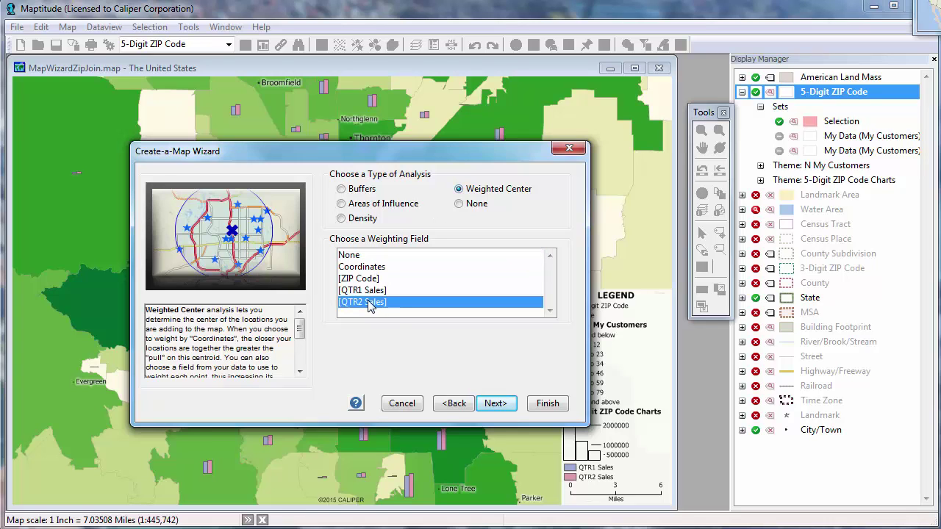
pyautogui.click(496, 404)
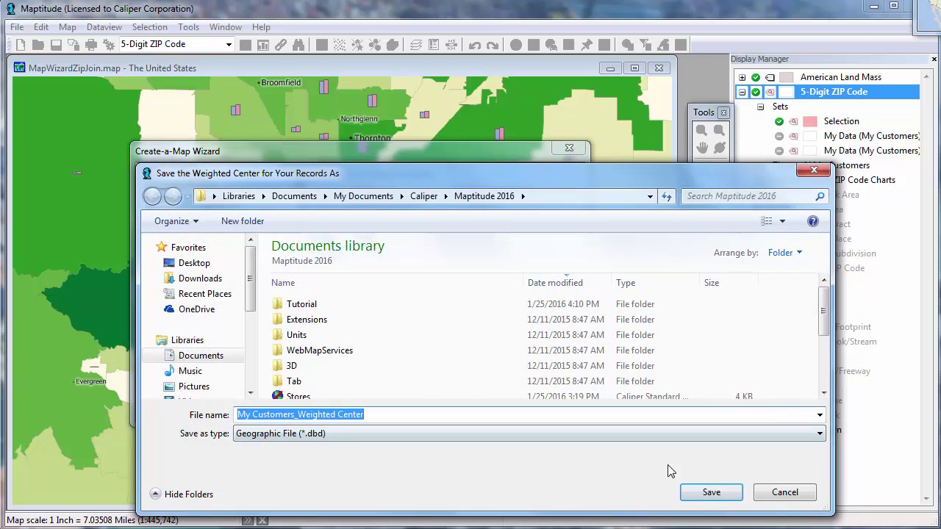
pyautogui.click(711, 494)
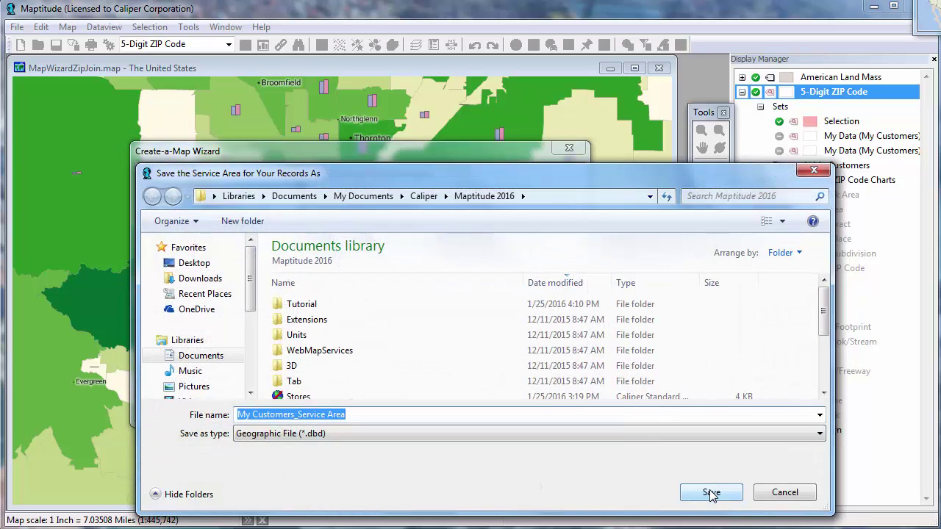
pyautogui.click(711, 494)
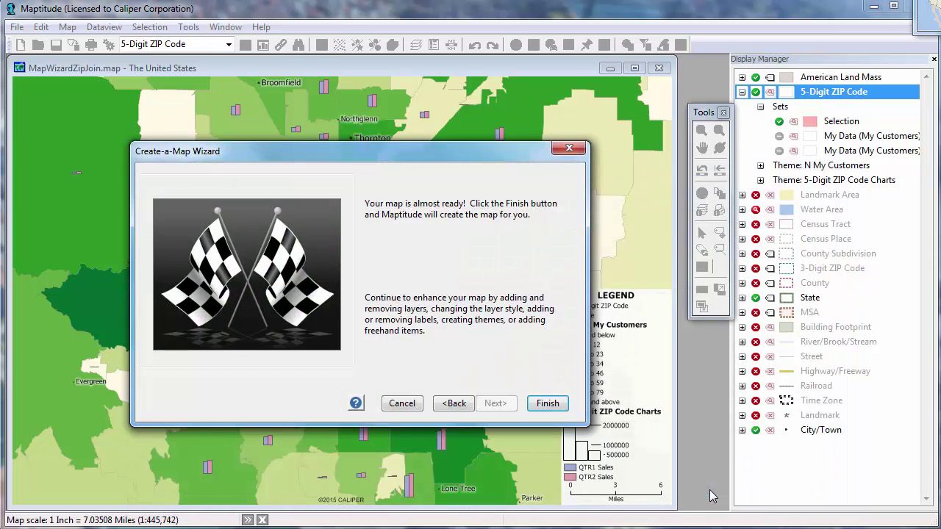
pyautogui.click(550, 405)
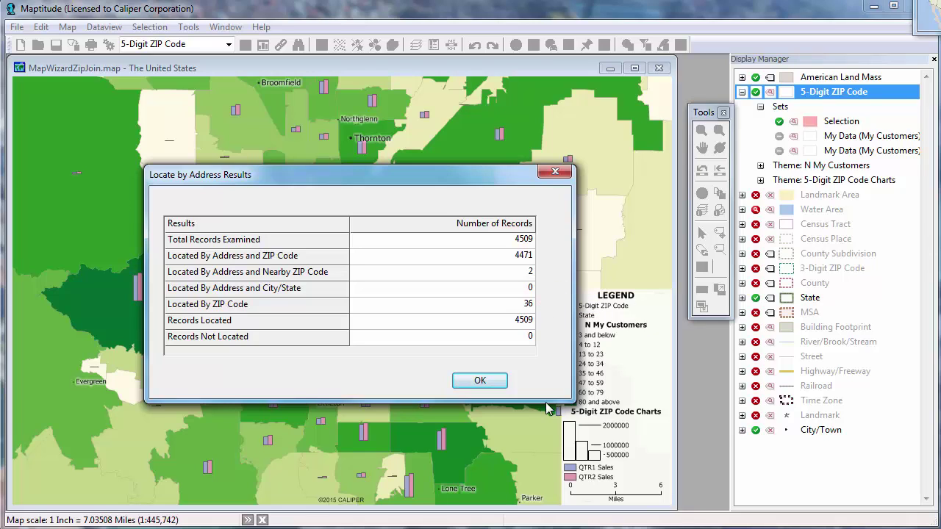
# Dismiss the geocoding results and review the Address+City Not Found records in a Dataview
pyautogui.click(480, 380)
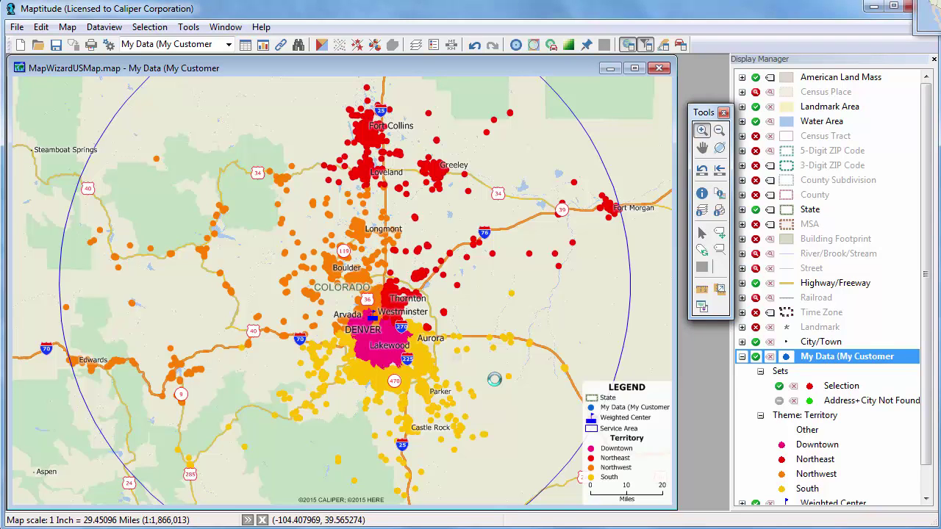
pyautogui.click(246, 45)
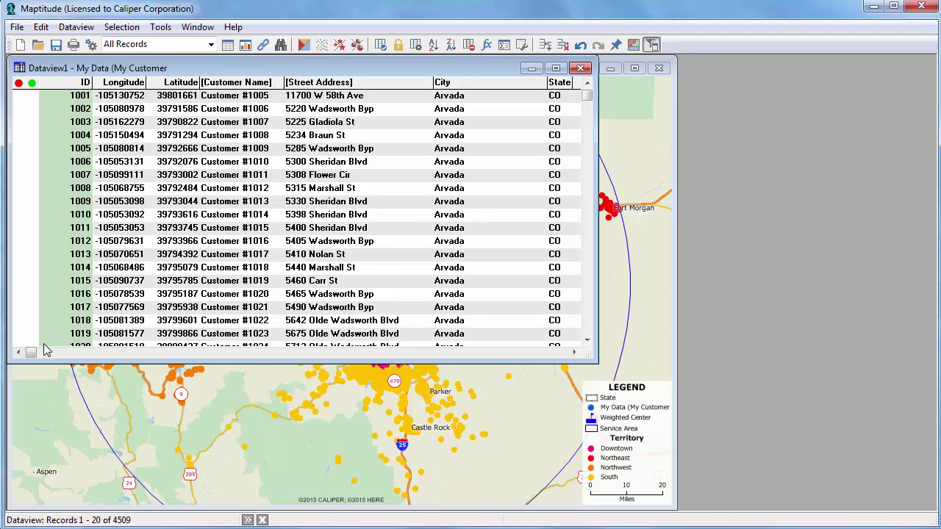
pyautogui.moveTo(31, 353); pyautogui.dragTo(561, 352)
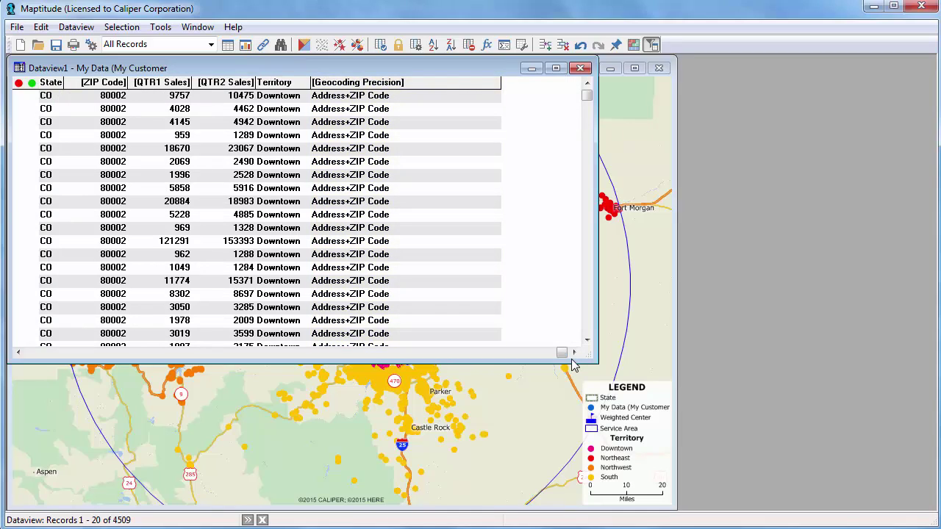
pyautogui.click(166, 45)
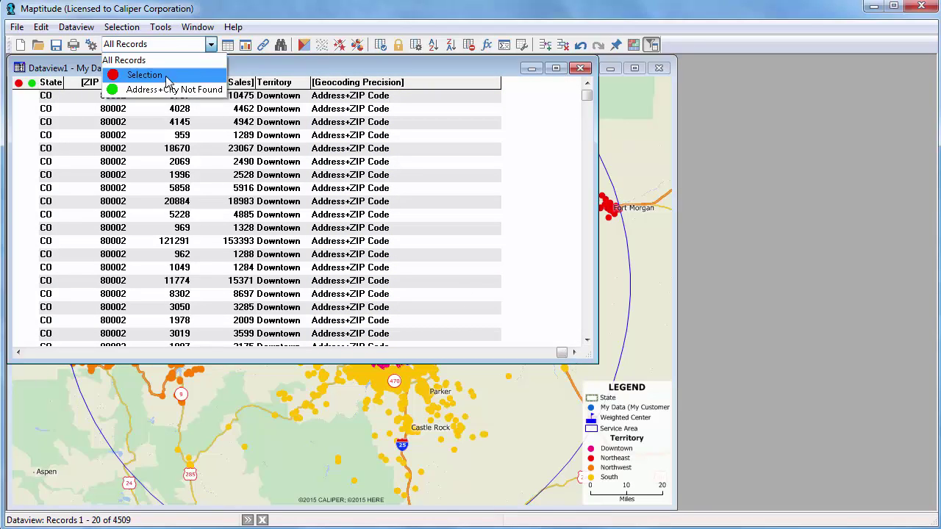
pyautogui.click(167, 87)
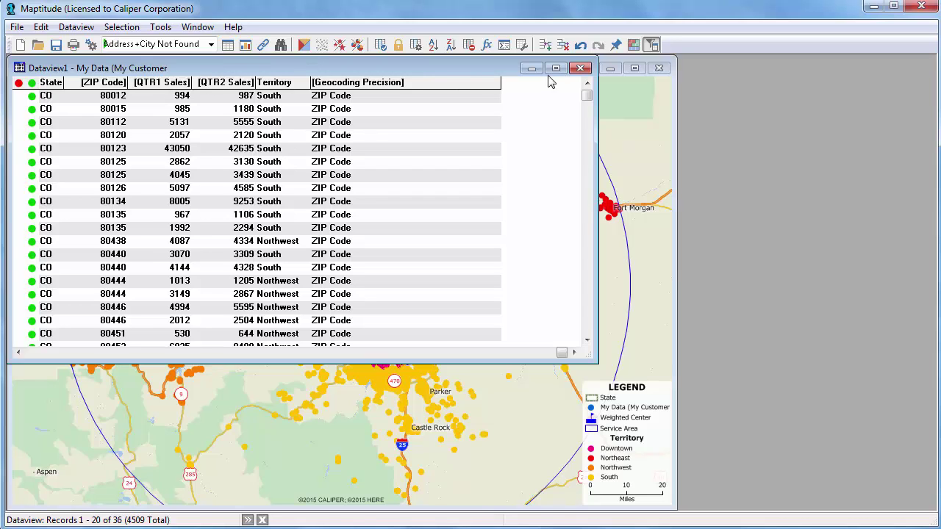
pyautogui.click(580, 68)
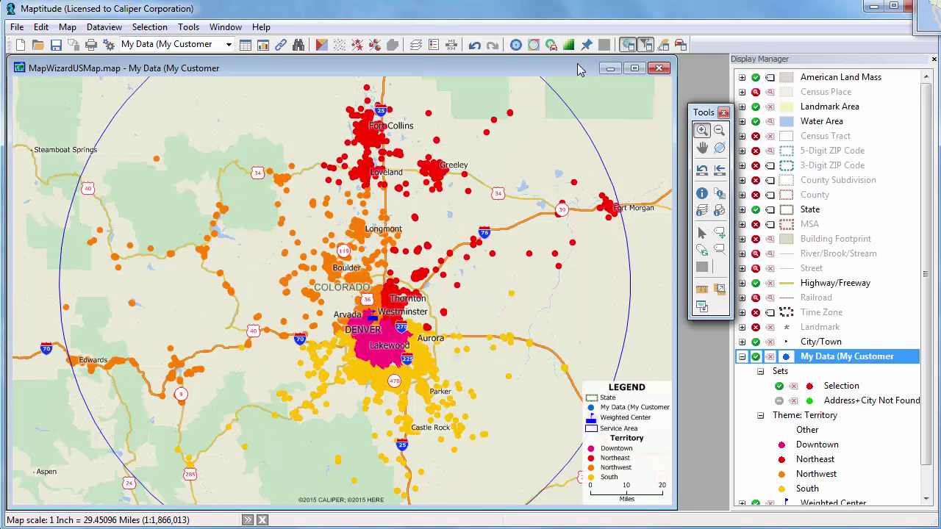
# Change the Weighted Center layer style to an asterisk symbol
pyautogui.click(742, 357)
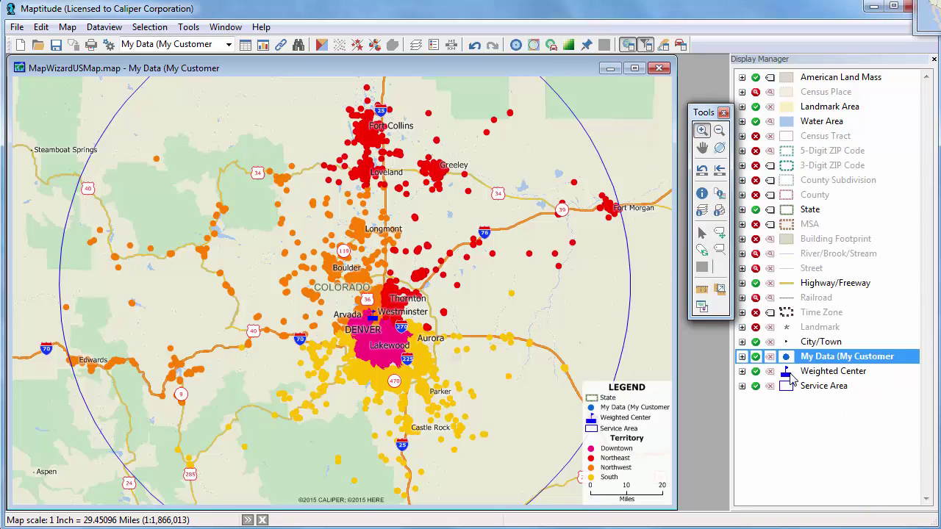
pyautogui.click(786, 371)
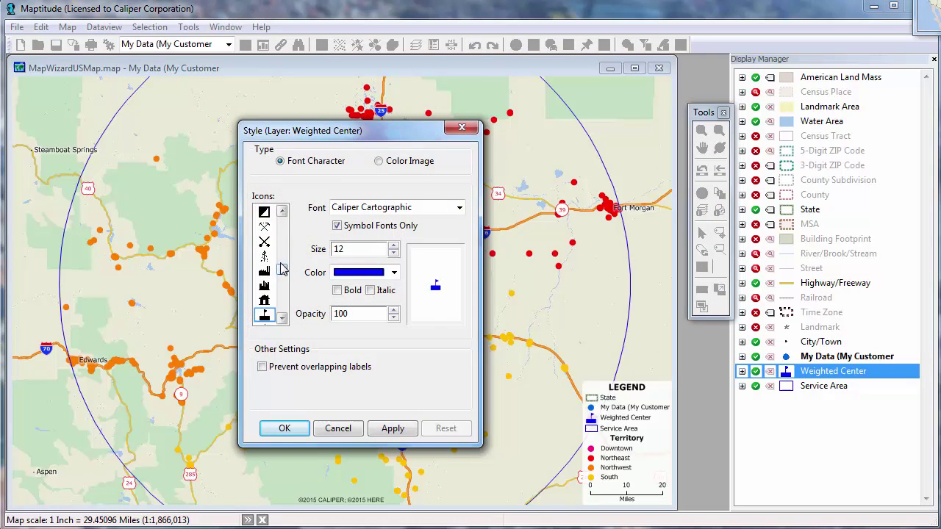
pyautogui.moveTo(284, 269); pyautogui.dragTo(281, 244)
pyautogui.click(264, 285)
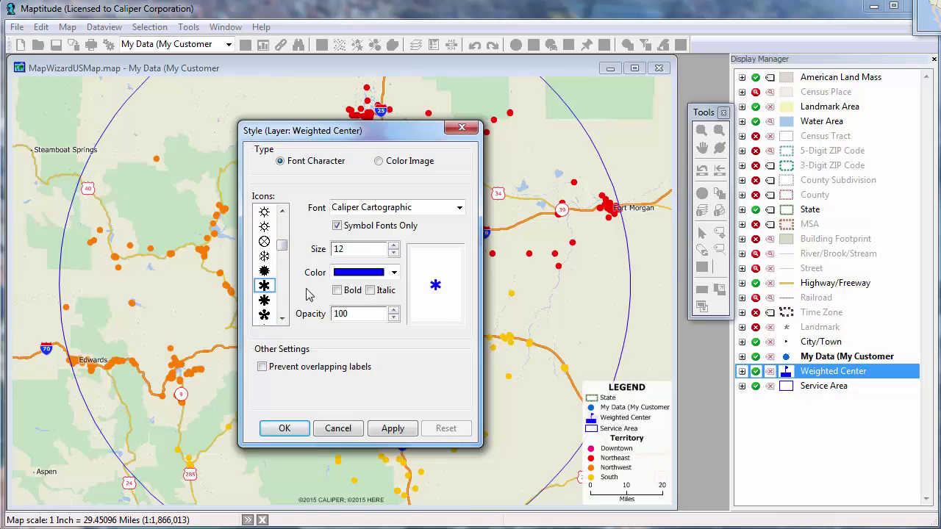
pyautogui.click(284, 429)
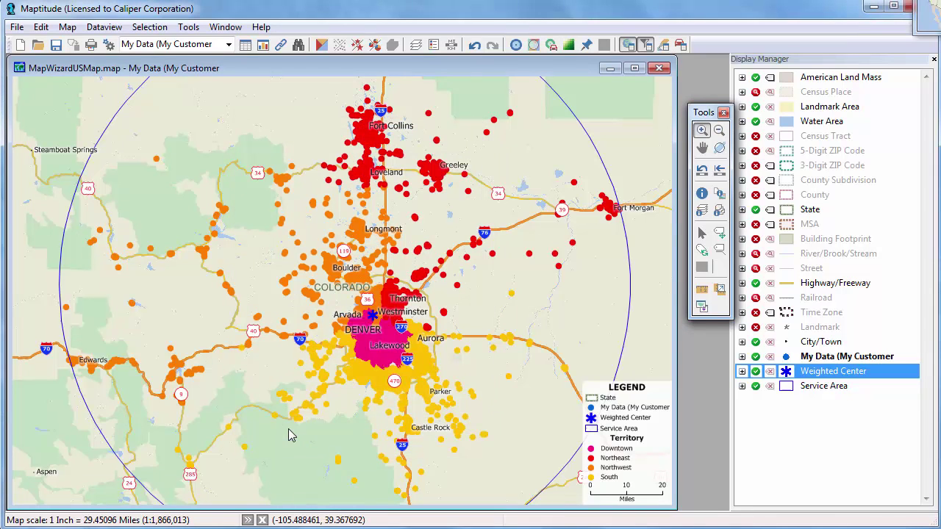
# Apply a scaled-symbol theme that sizes customer points by the QTR2 Sales field
pyautogui.click(357, 46)
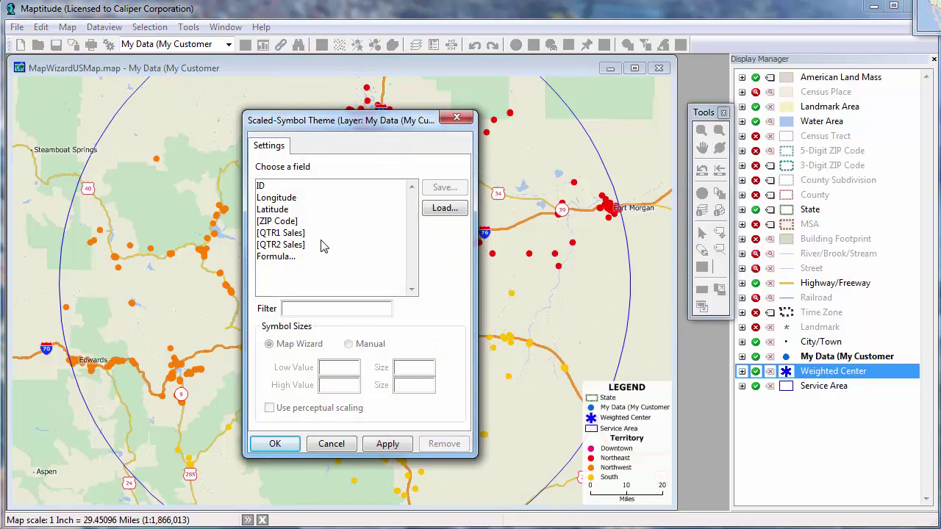
pyautogui.click(324, 245)
pyautogui.click(274, 443)
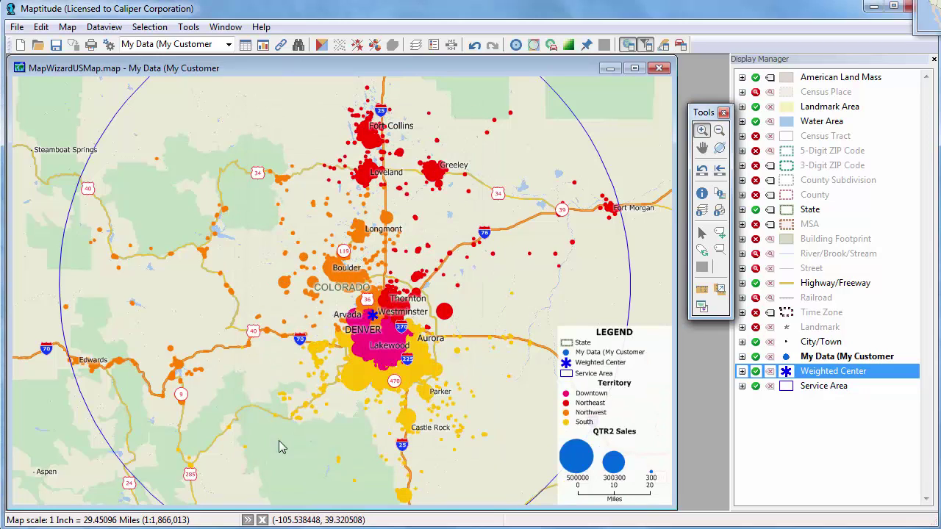
# Switch the territory color theme's styles to the next, softer pastel color set
pyautogui.click(322, 46)
pyautogui.click(289, 147)
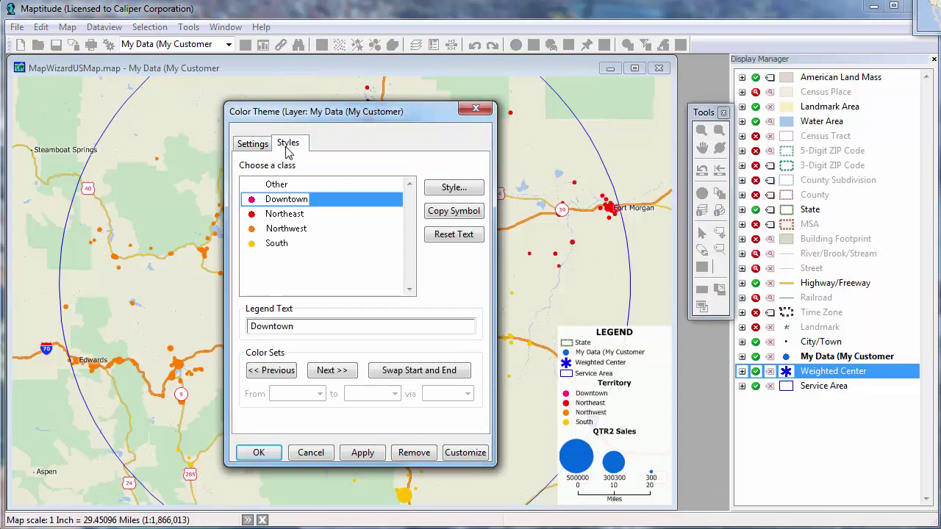
pyautogui.click(332, 371)
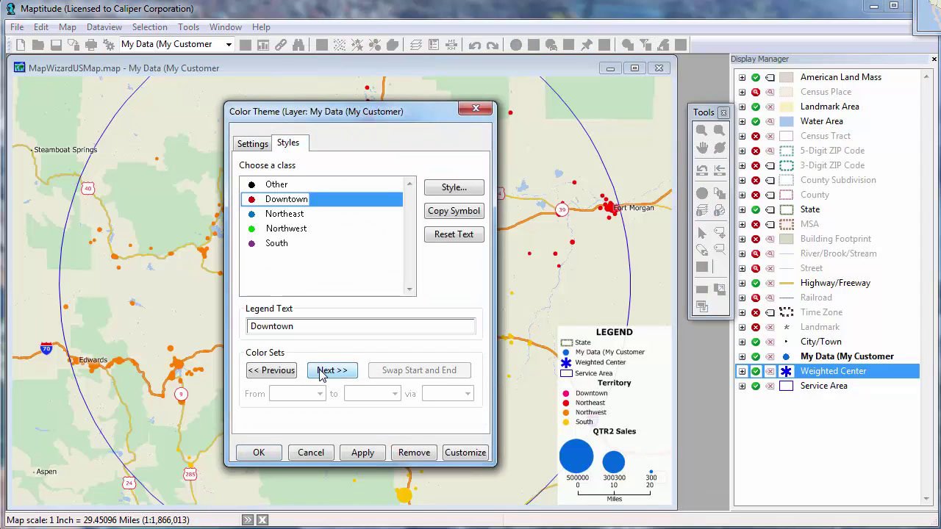
pyautogui.click(253, 452)
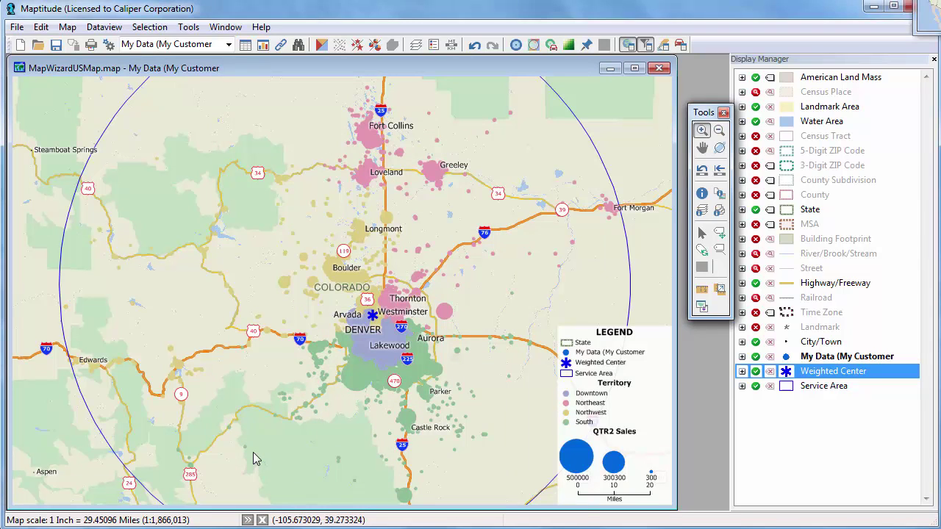
# Zoom into Denver and view Northeast and Downtown customer records with the Info tool
pyautogui.moveTo(337, 290); pyautogui.dragTo(427, 372)
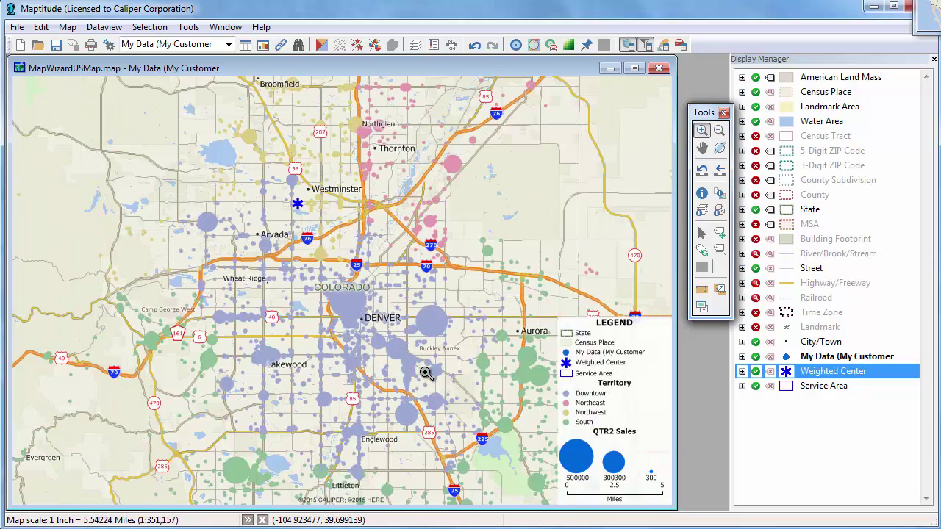
pyautogui.click(702, 194)
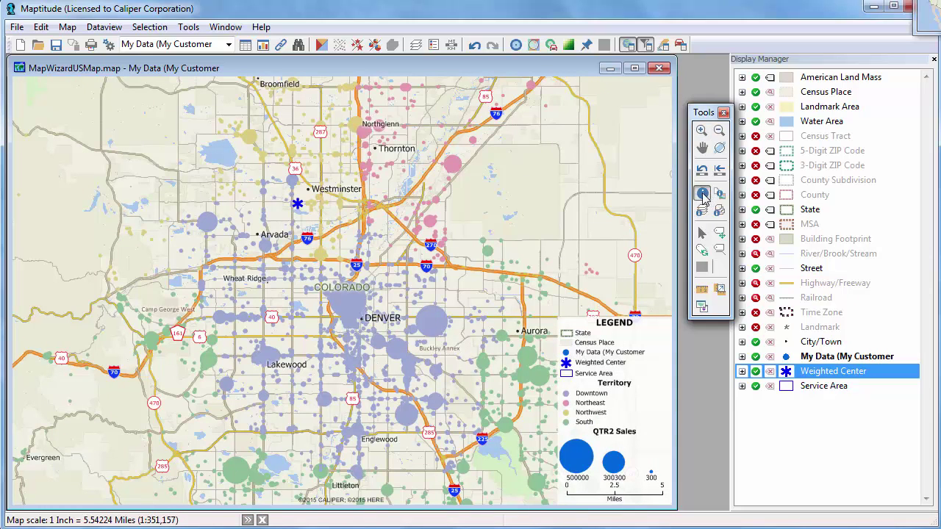
pyautogui.click(453, 166)
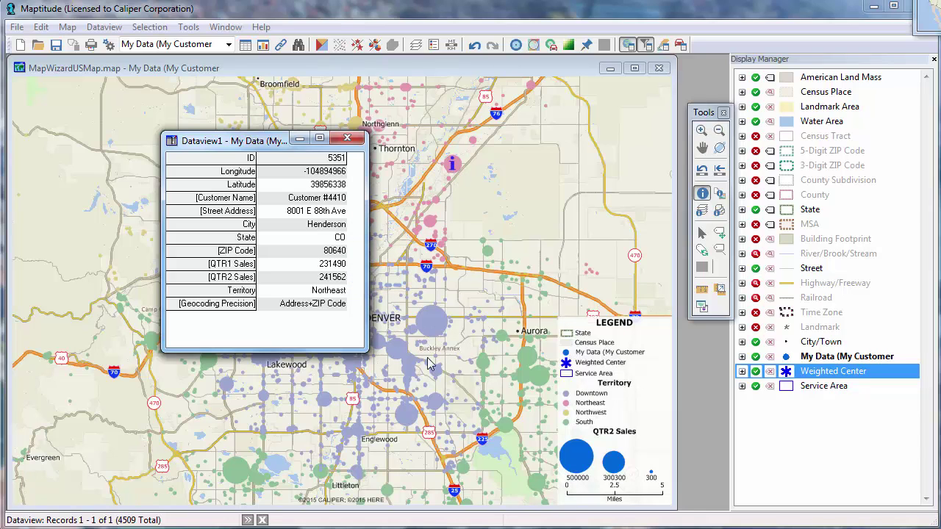
pyautogui.click(429, 394)
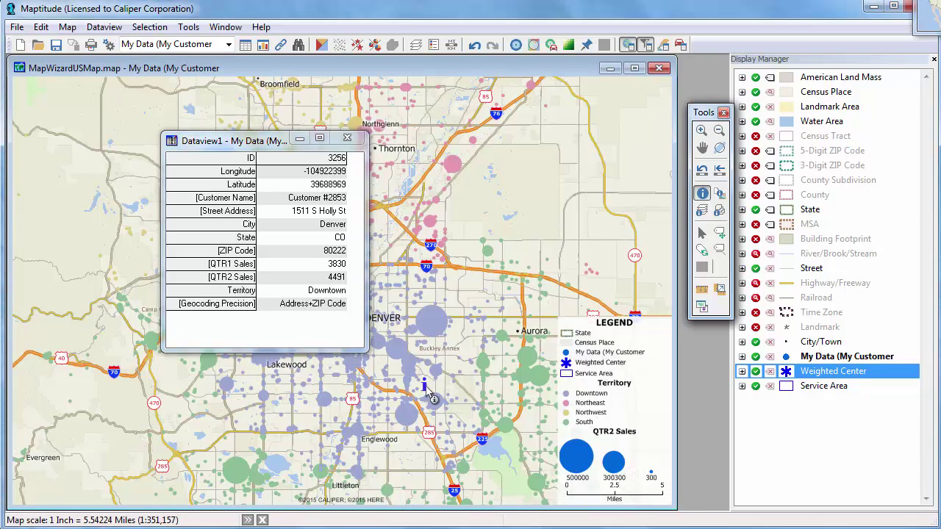